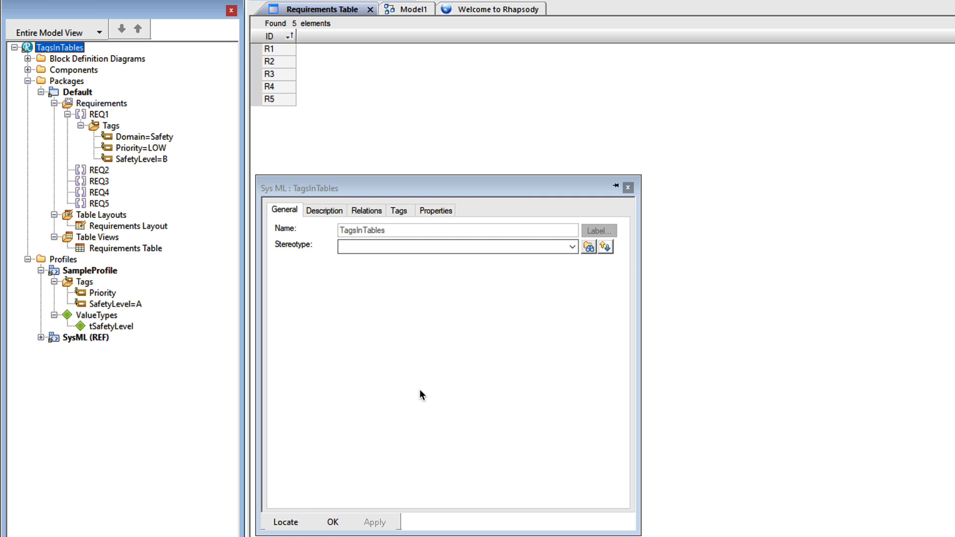
Examine the SafetyLevel and Priority tags in SampleProfile, REQ1's Domain tag, and the tags of REQ2.
click(141, 307)
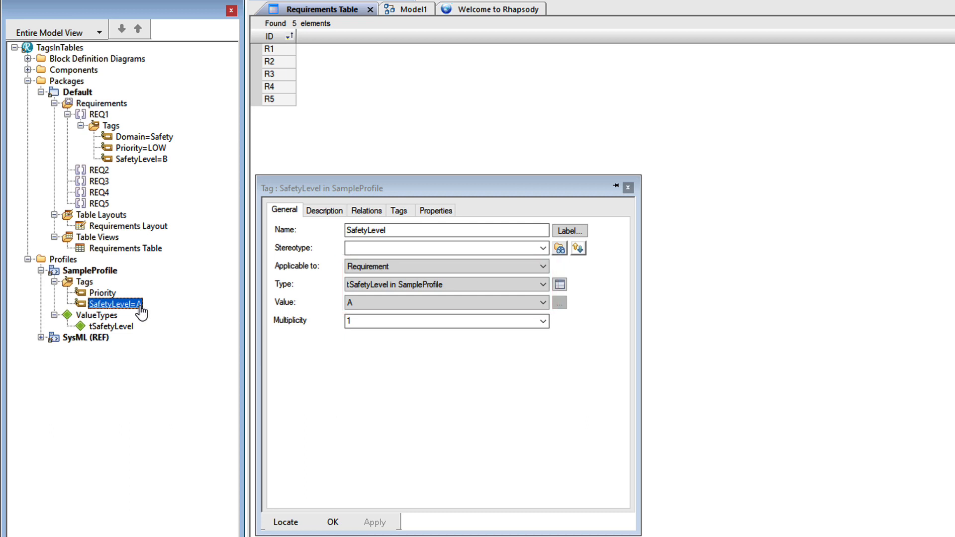
click(113, 294)
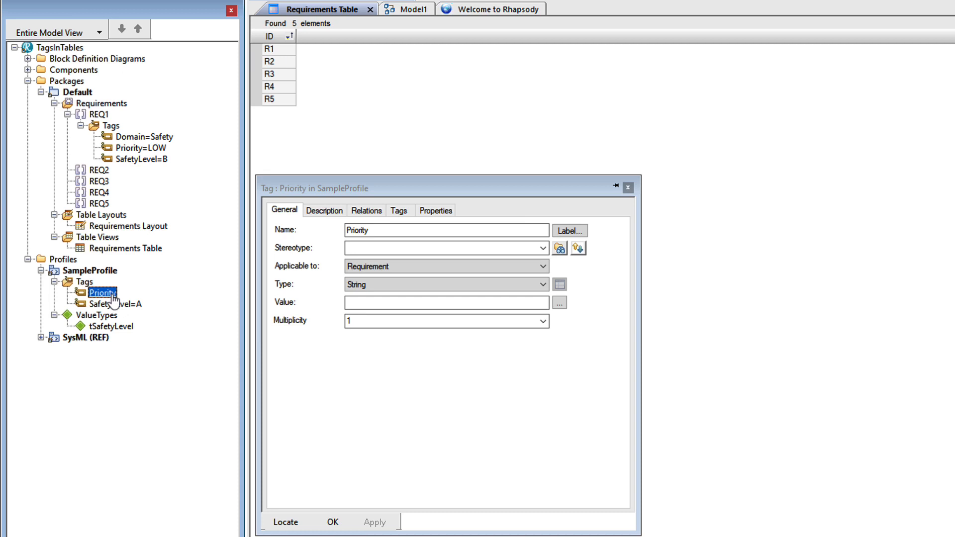
click(169, 139)
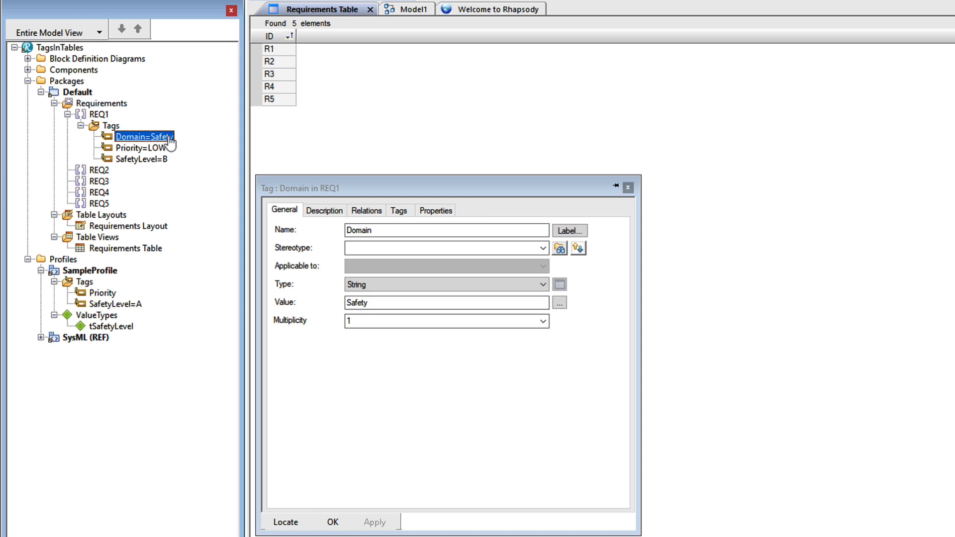
click(99, 170)
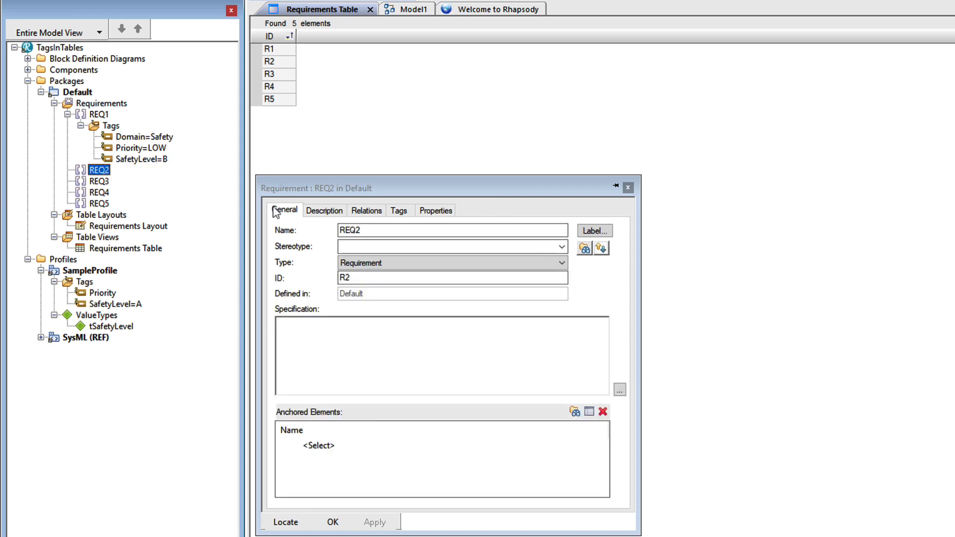
click(397, 211)
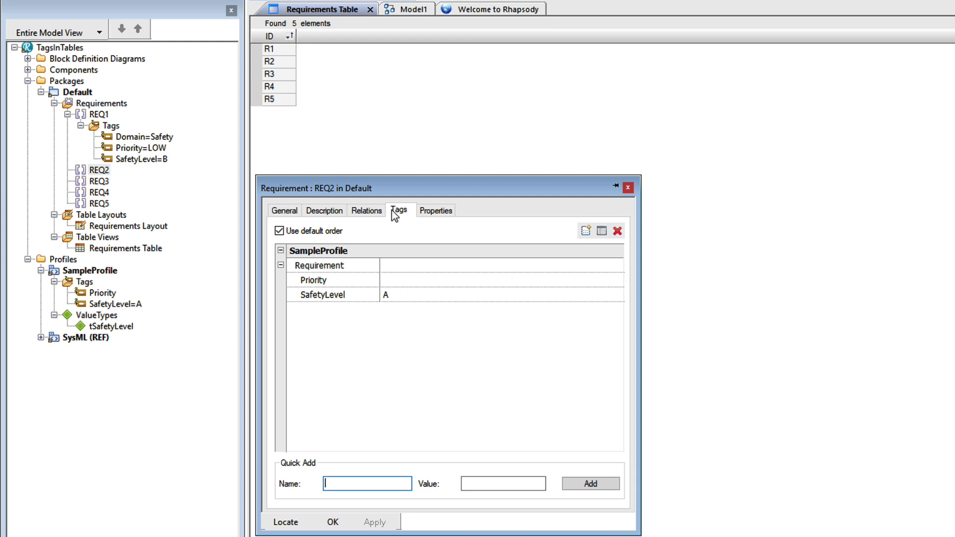
Review the search criteria of Requirements Layout and open its column definitions, widening the Type column for readability.
click(155, 230)
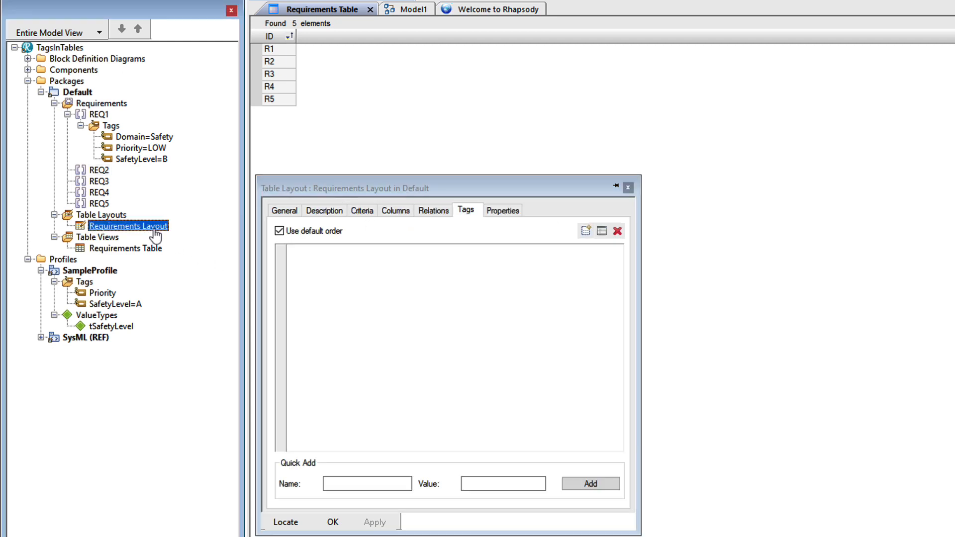
click(364, 211)
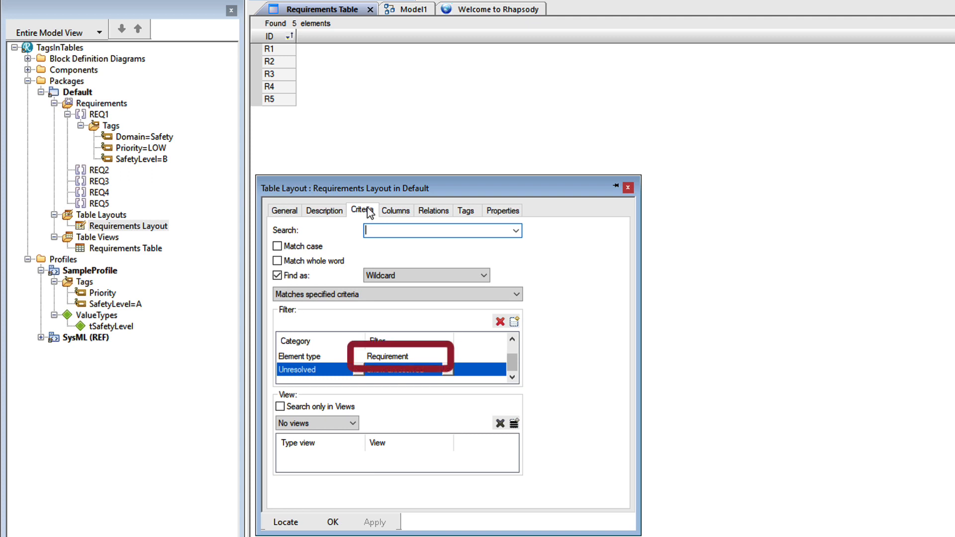
click(396, 212)
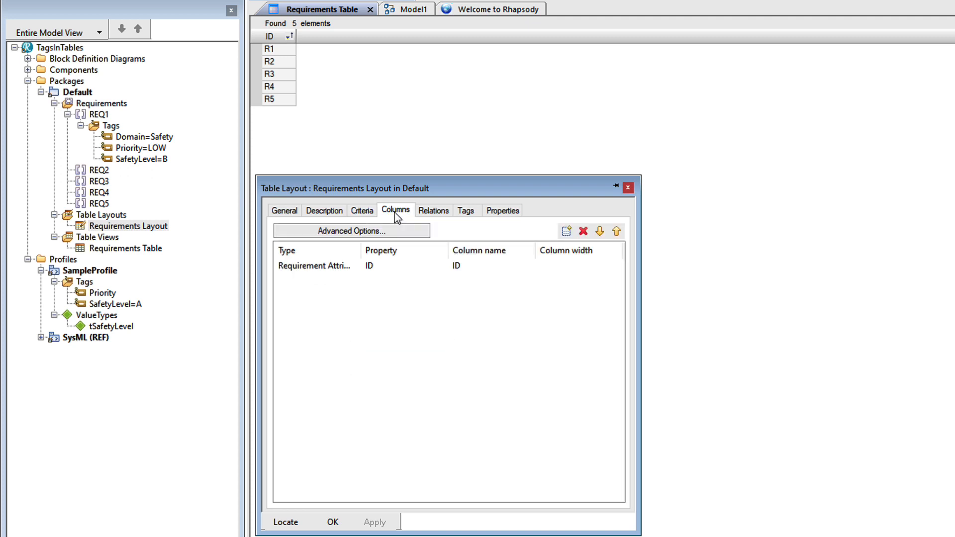
drag(362, 249, 381, 251)
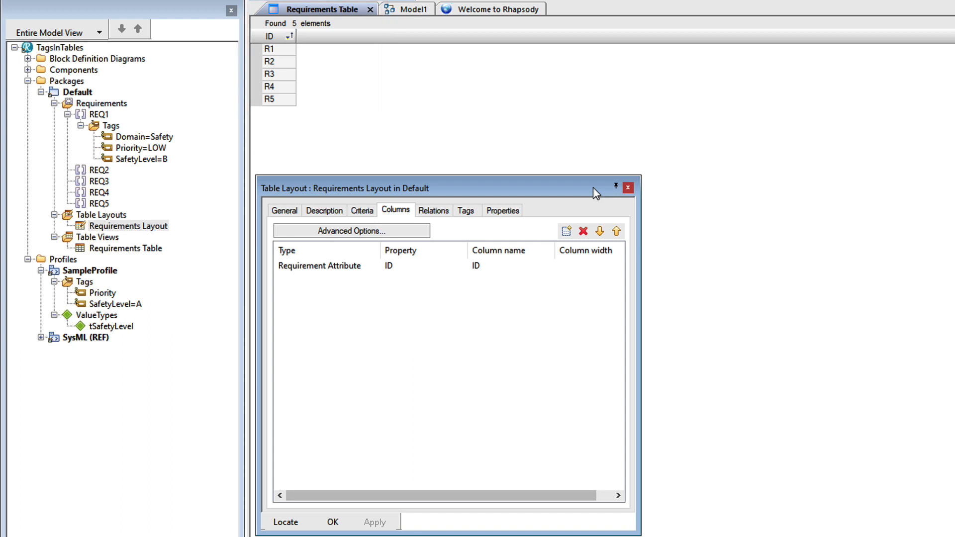
Add a column of type Tag to the layout, using the SafetyLevel tag from SampleProfile as its property.
click(567, 232)
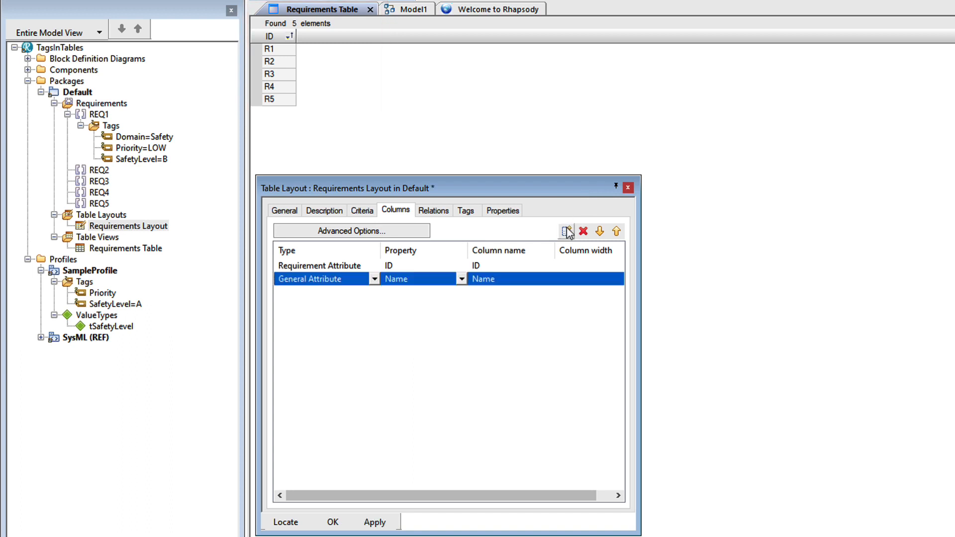
click(374, 279)
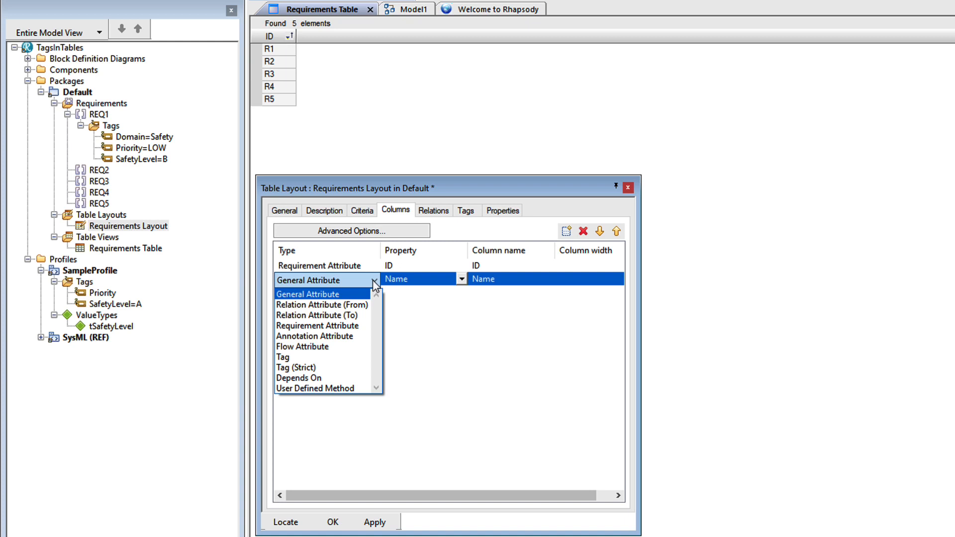
click(288, 358)
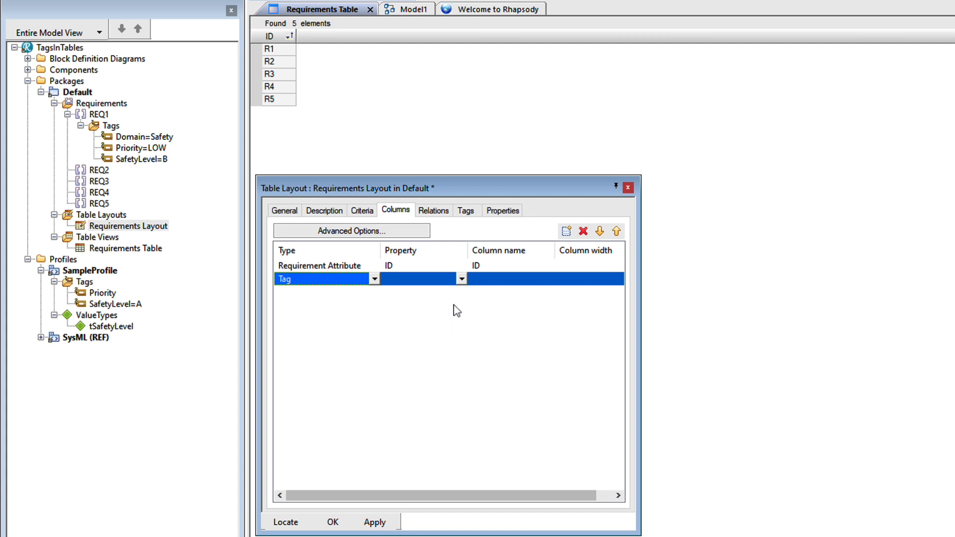
click(462, 279)
click(427, 296)
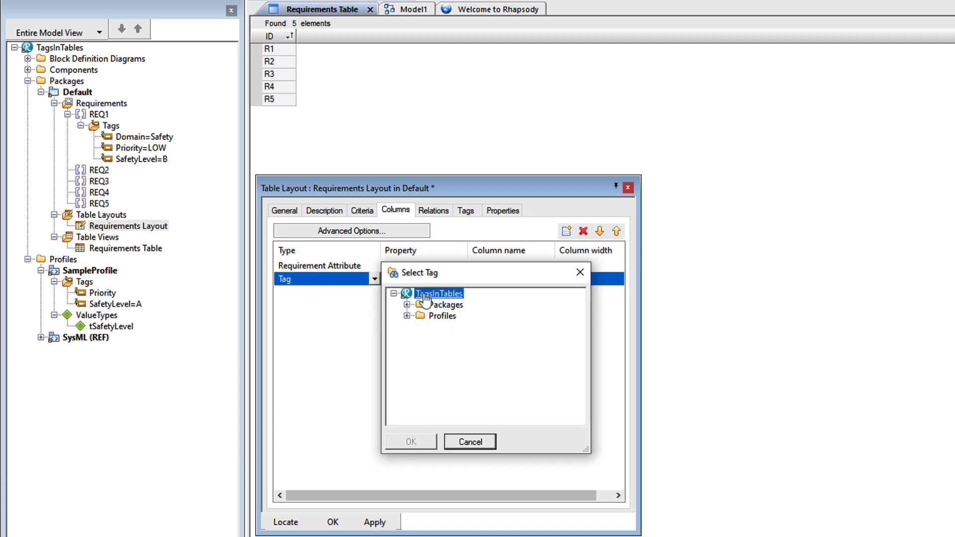
click(407, 316)
double_click(457, 327)
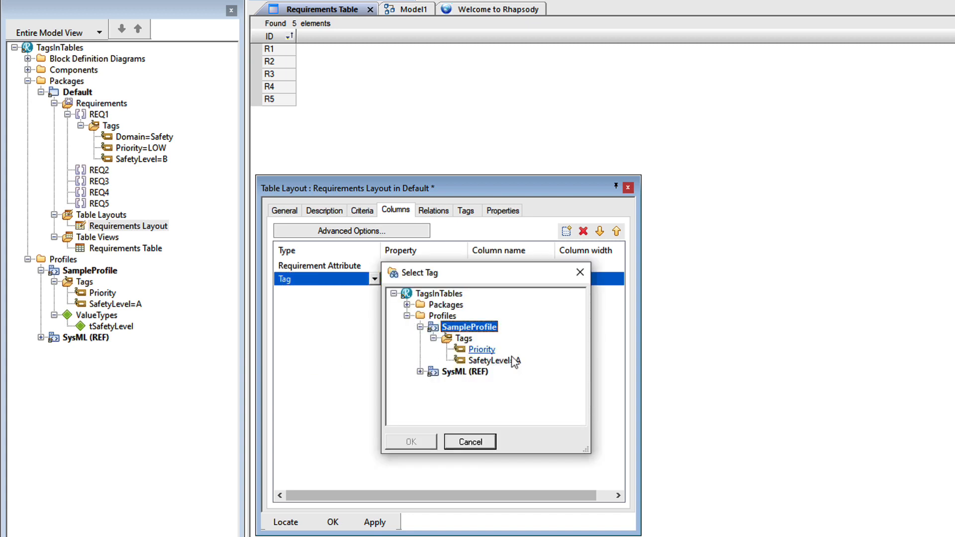
click(512, 362)
click(422, 447)
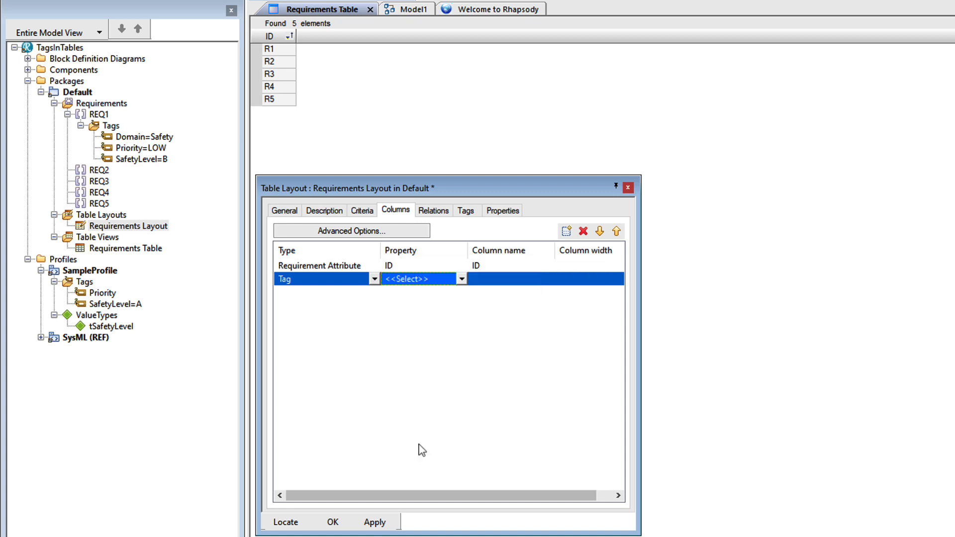
Add a column of type Tag (Strict) that also uses SampleProfile's SafetyLevel tag as its property.
click(569, 232)
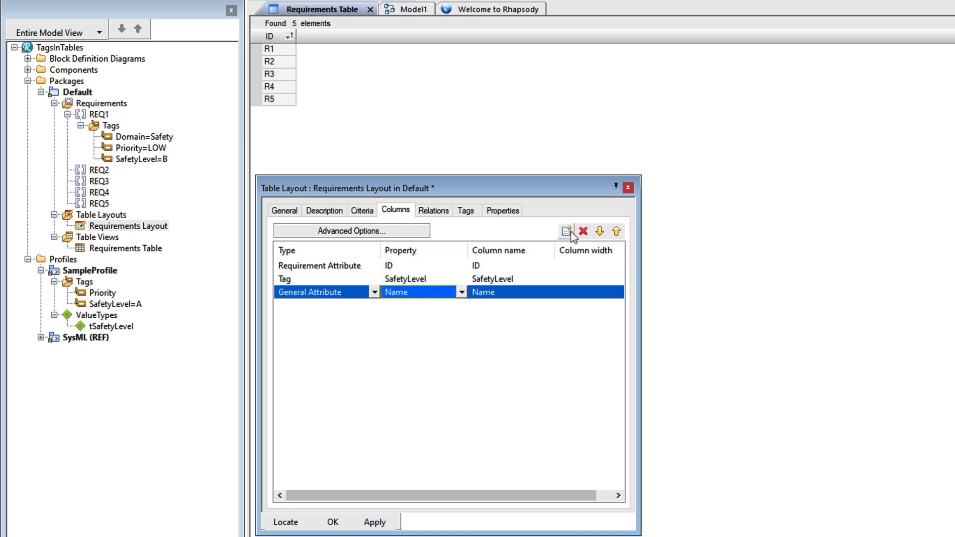
click(375, 292)
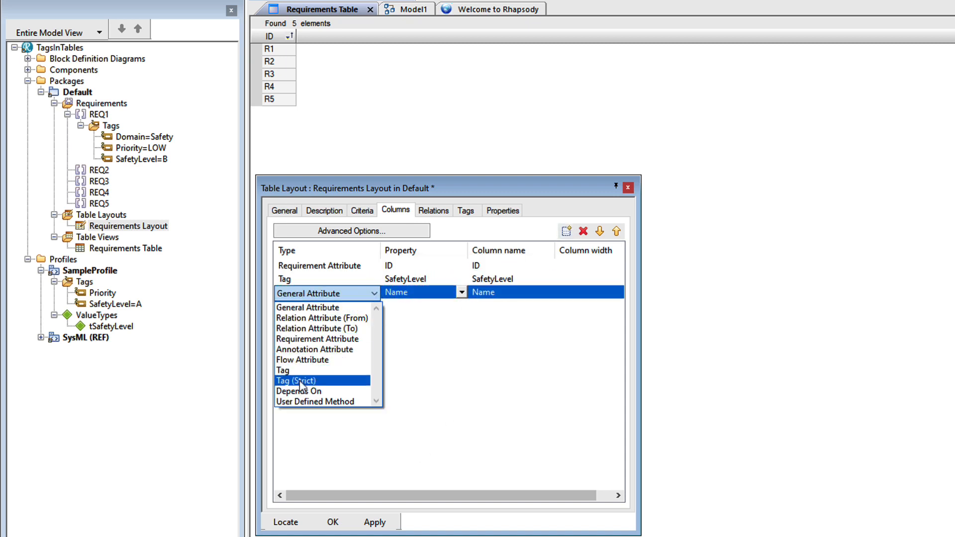
click(301, 380)
click(462, 293)
click(405, 307)
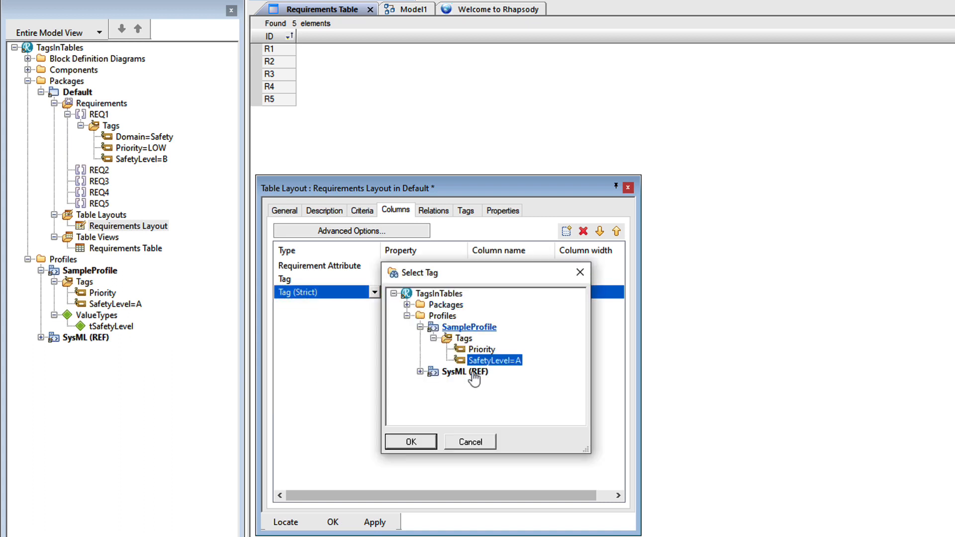
click(411, 441)
Rename the Tag (Strict) column "Strict SafetyLevel" and apply the layout changes to the table.
click(475, 292)
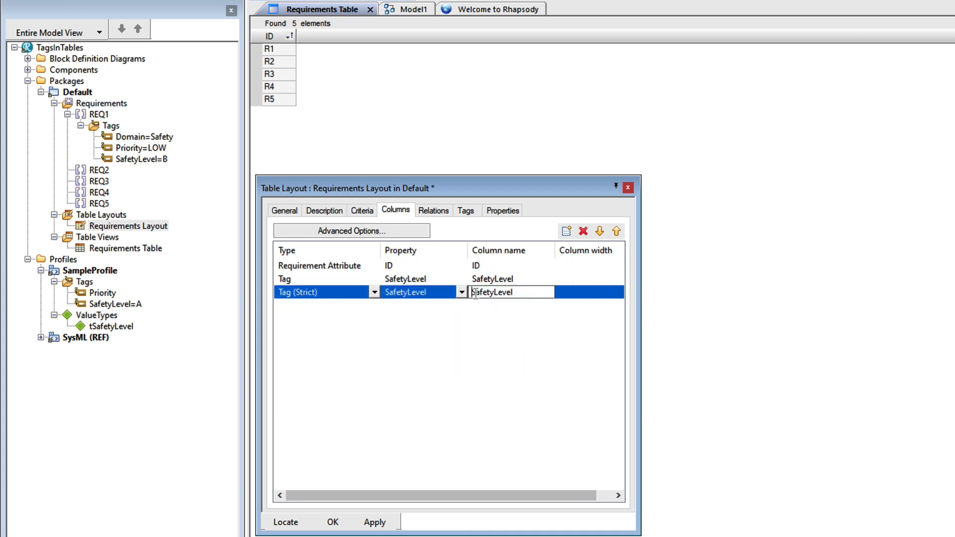
text(Strict)
key(Return)
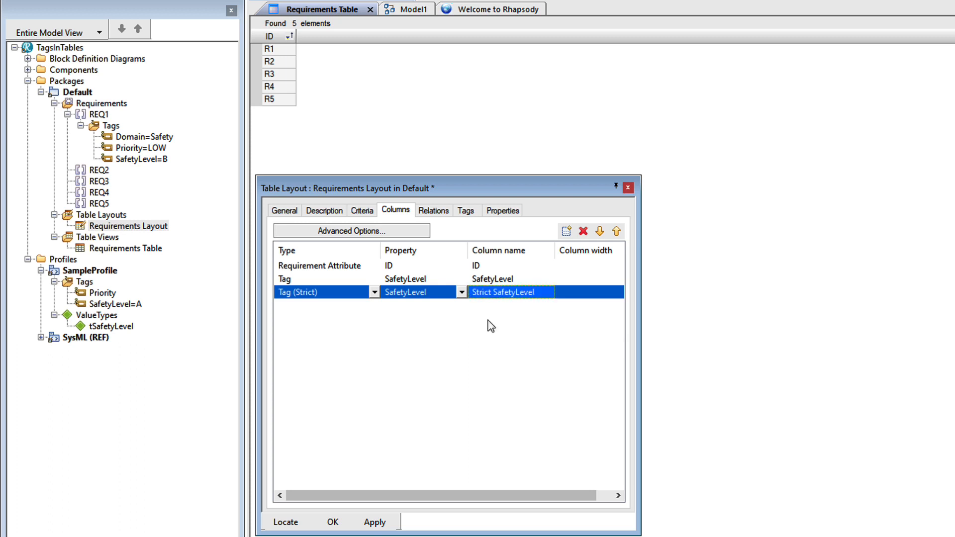
click(374, 522)
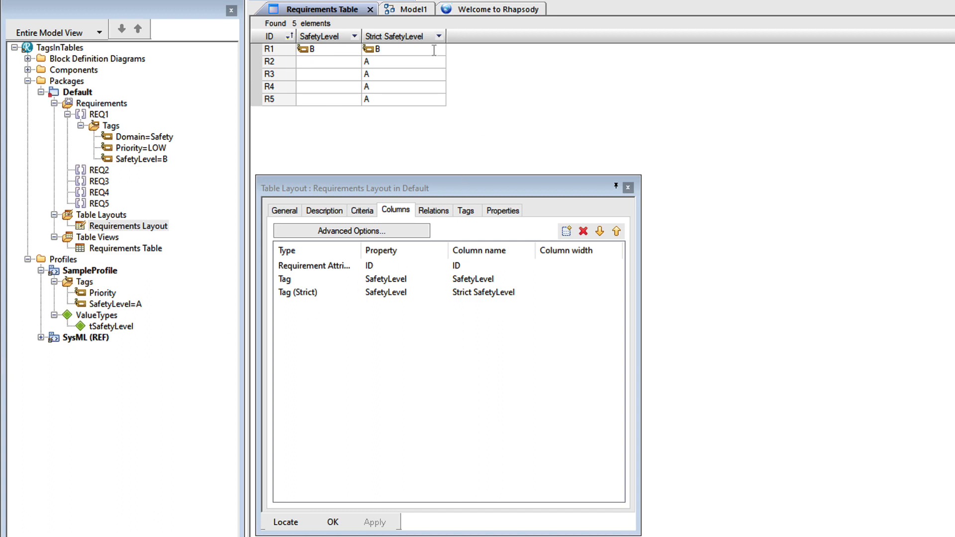
In the requirements table, set R2's Strict SafetyLevel to C and R3's SafetyLevel to D.
click(426, 63)
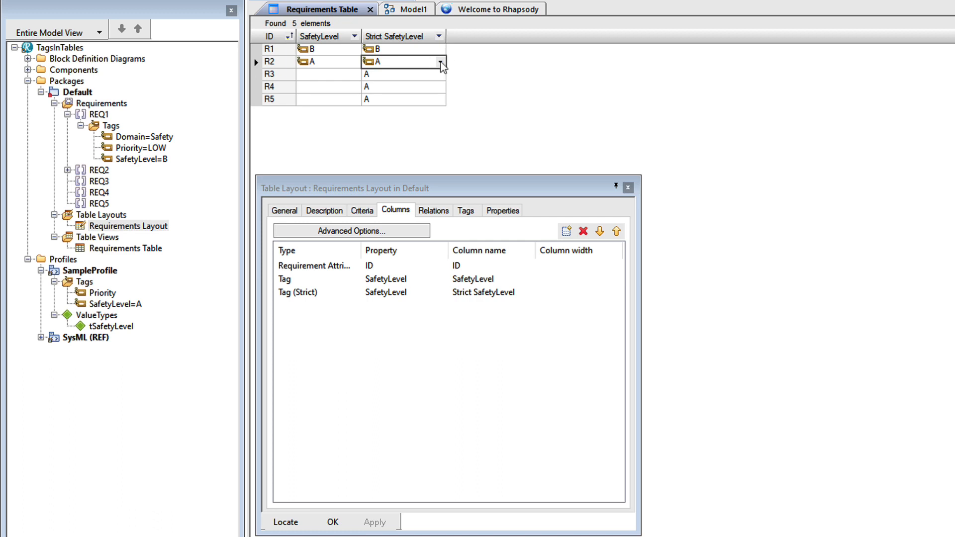
click(440, 61)
click(374, 90)
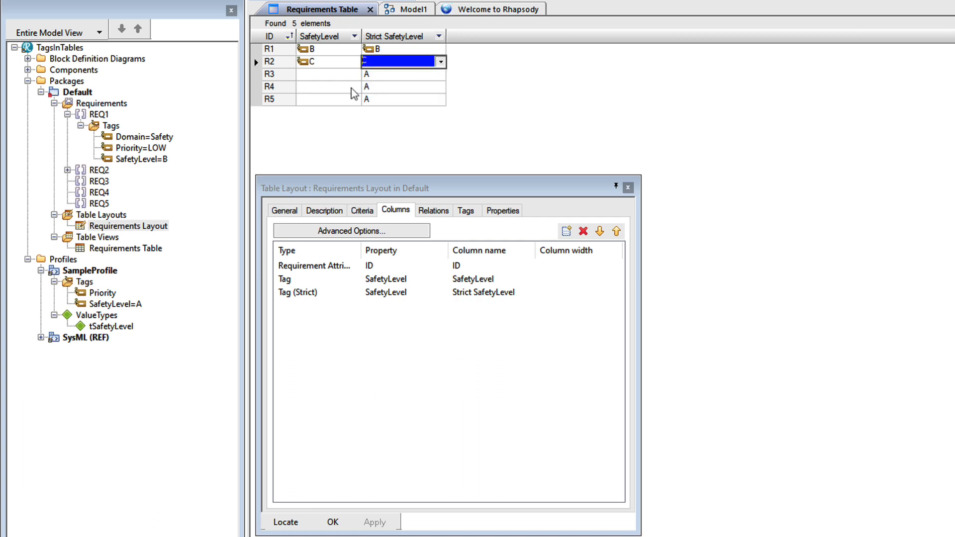
click(319, 75)
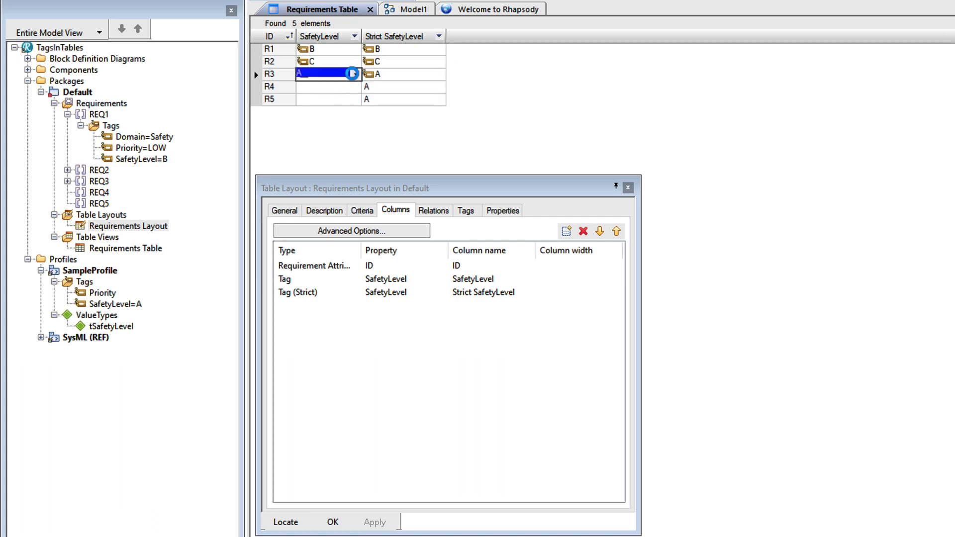
click(356, 74)
click(313, 112)
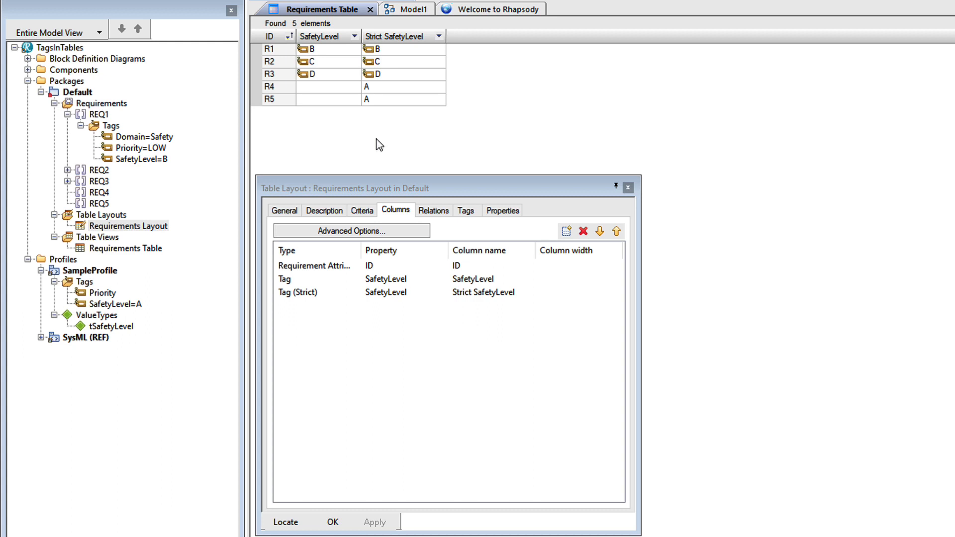
Add a column of type Tag for SampleProfile's Priority tag to the layout and apply the change.
click(566, 231)
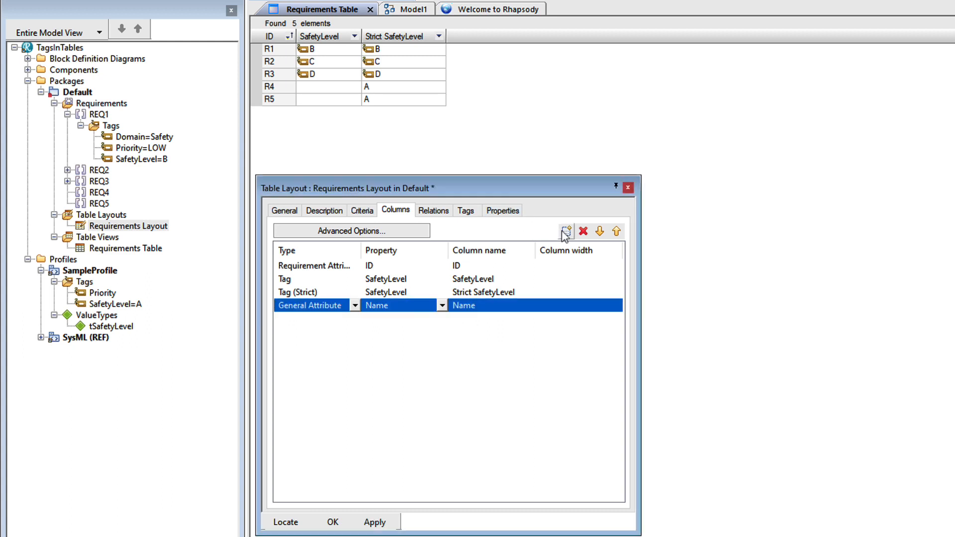
click(355, 306)
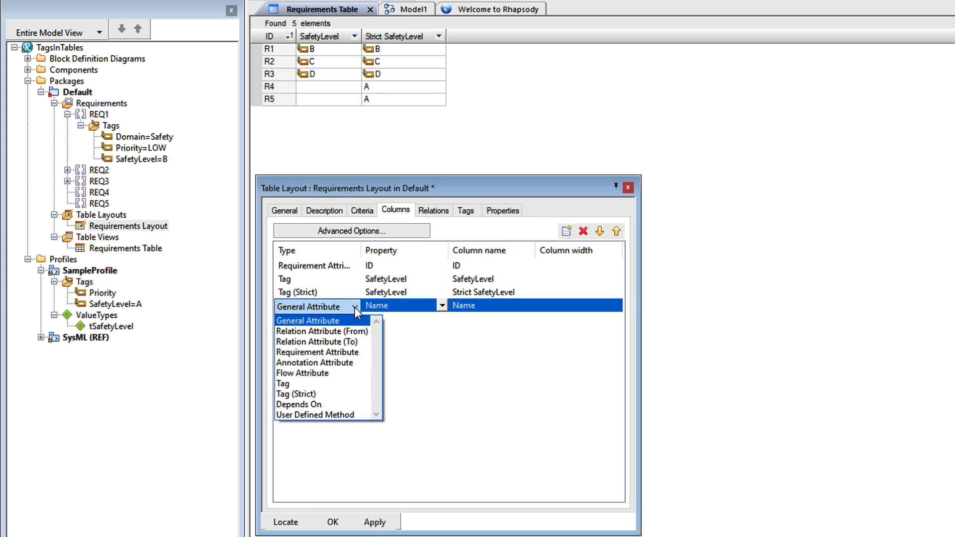
click(298, 384)
click(442, 306)
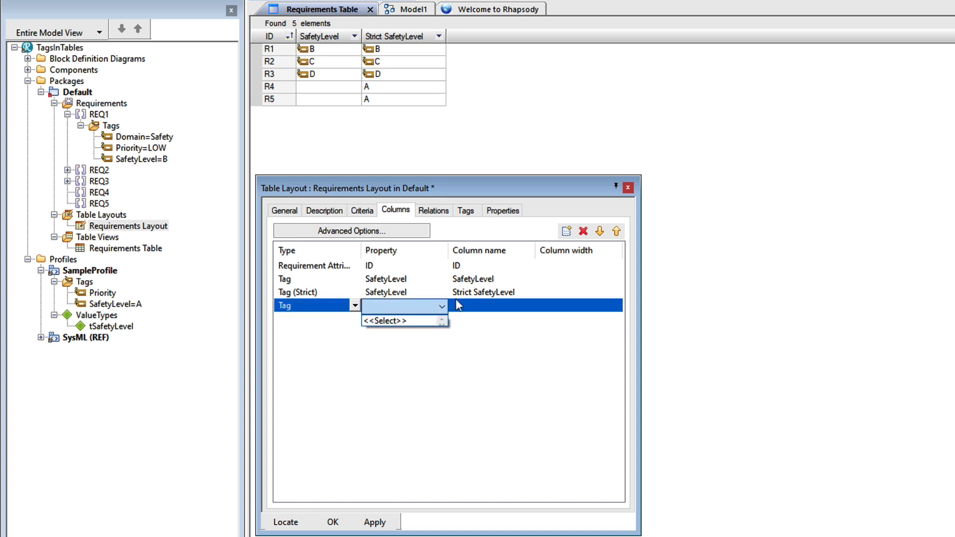
click(412, 322)
click(481, 349)
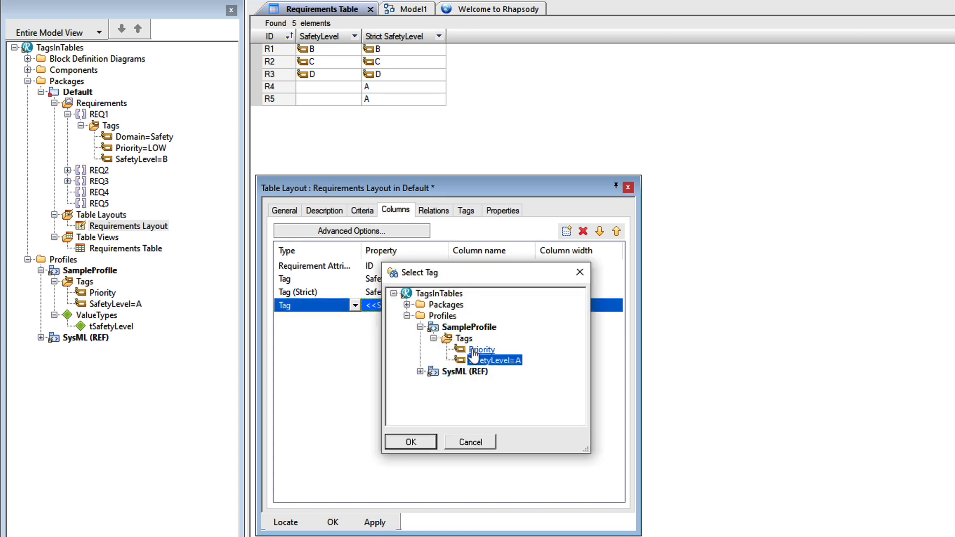
click(435, 442)
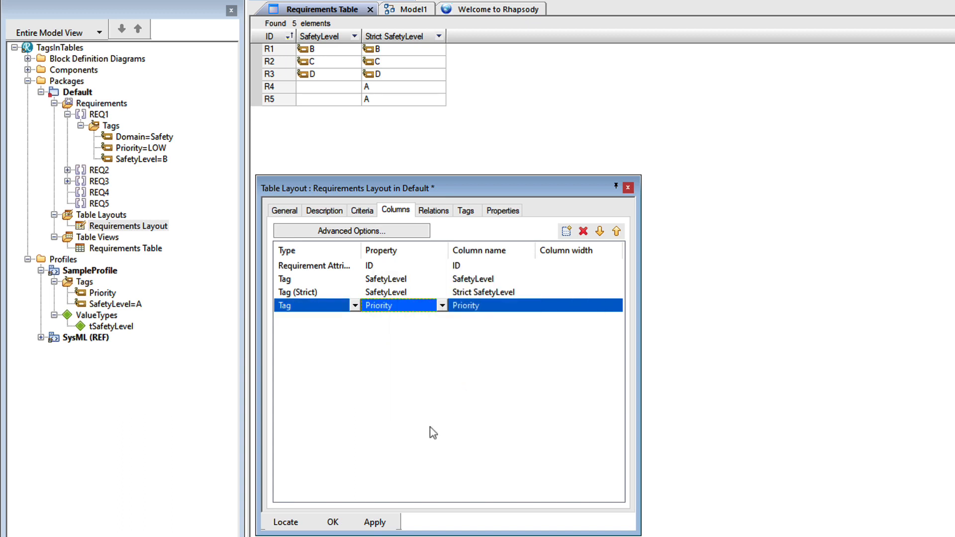
click(375, 521)
Set the Priority of requirement R2 to HIGH in the requirements table.
click(463, 61)
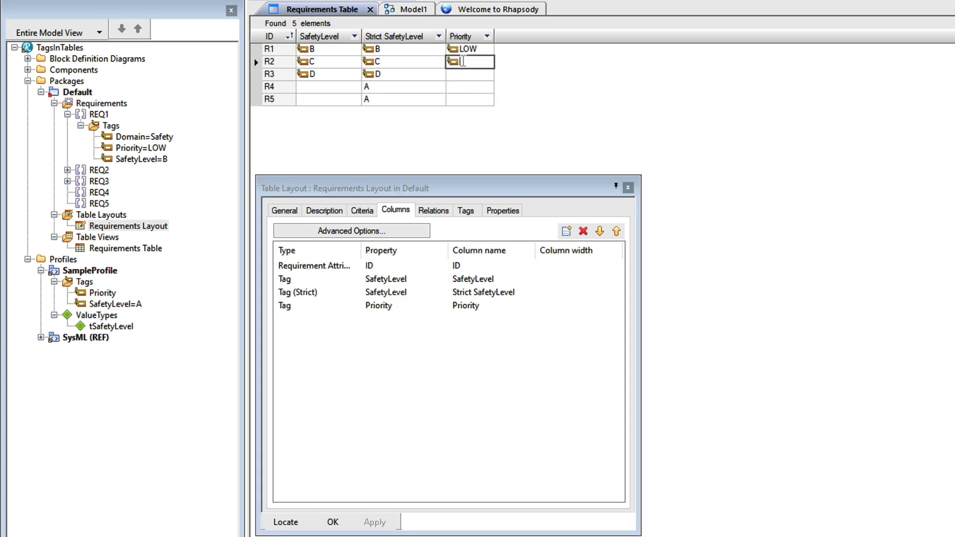
text(HIGH)
key(Return)
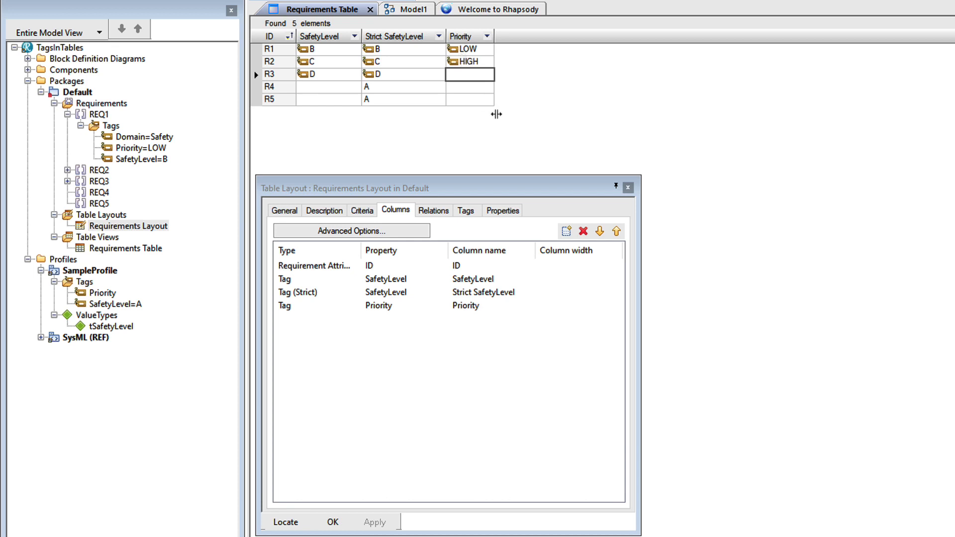
Add two new columns to the requirements table layout and set the first one's type to Tag.
click(566, 231)
click(566, 231)
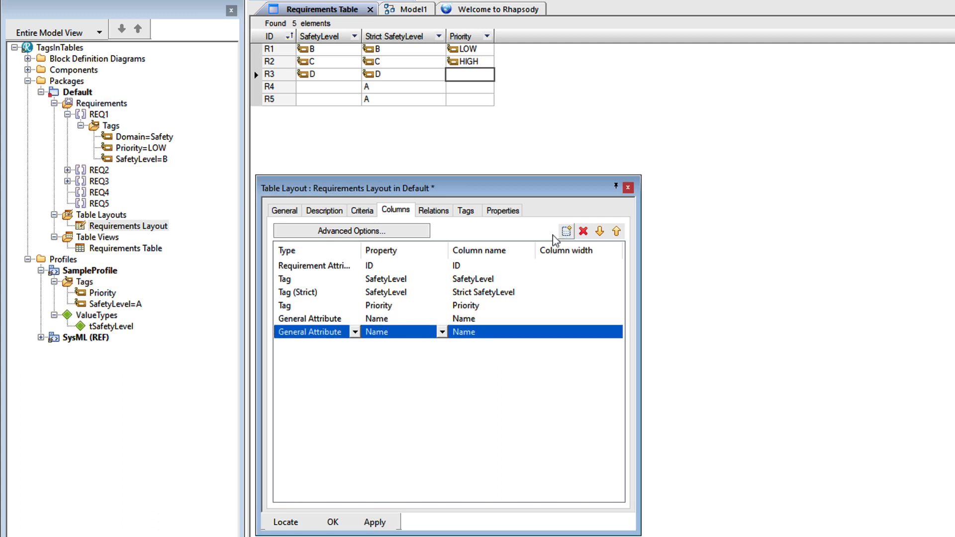
click(358, 321)
click(355, 319)
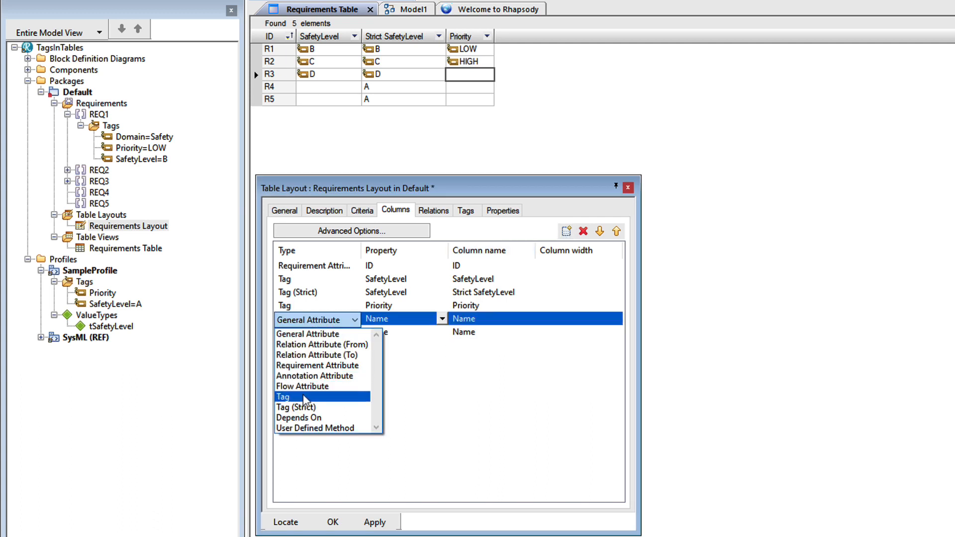
click(328, 396)
Choose the Domain tag of requirement REQ1 in the Default package as the new Tag column's property.
click(442, 319)
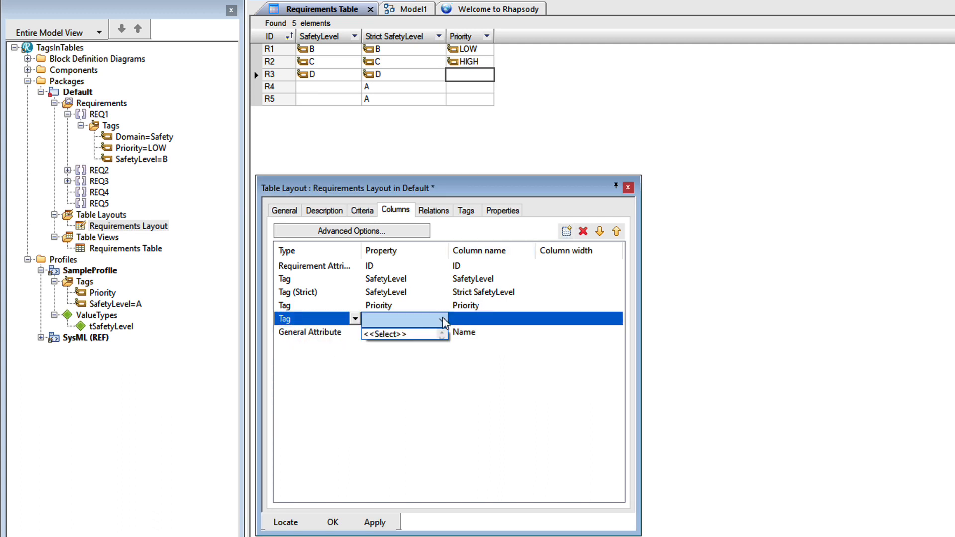
click(403, 336)
click(407, 304)
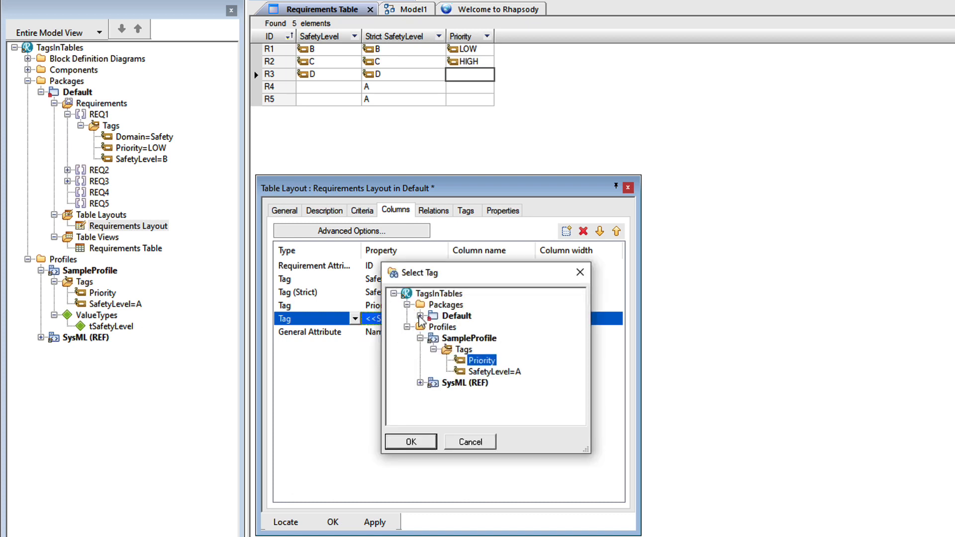
click(420, 315)
click(433, 327)
click(446, 337)
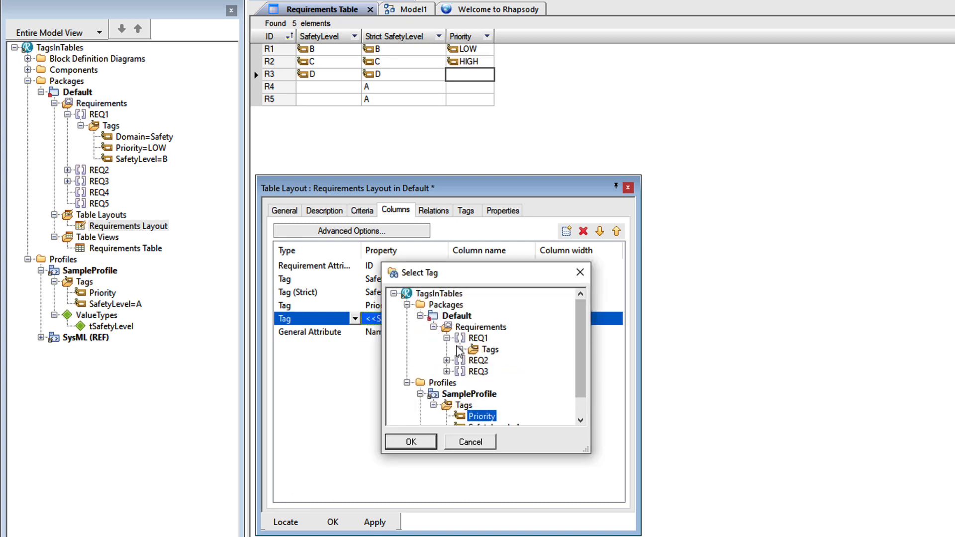
click(460, 349)
click(520, 360)
click(417, 442)
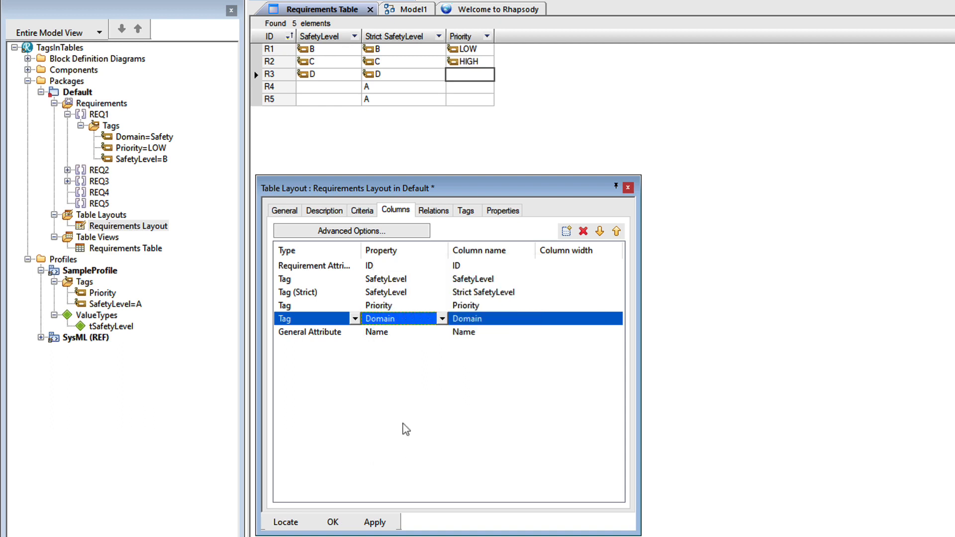
Make the last added column a Tag (Strict) column for REQ1's Domain tag, apply the layout, and refresh the requirements table.
click(330, 333)
click(333, 334)
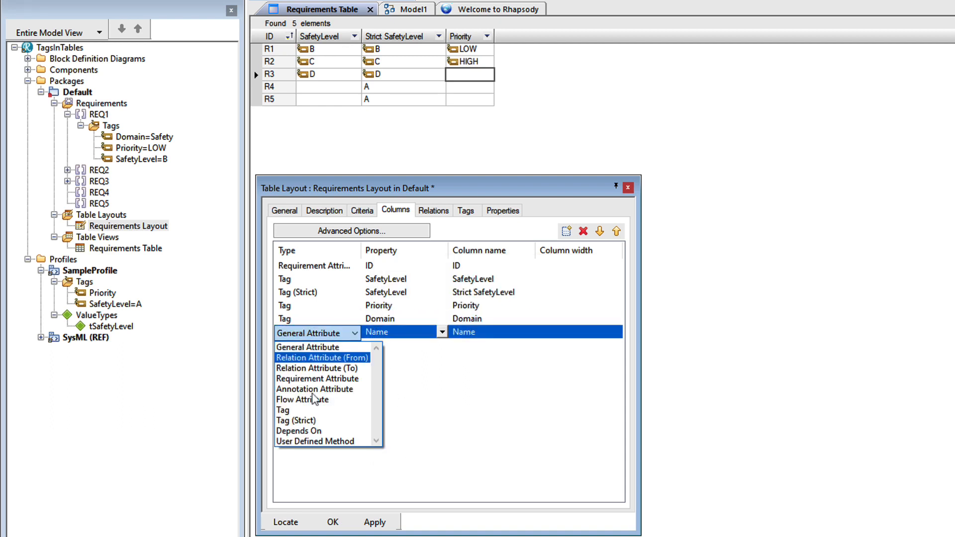
click(308, 420)
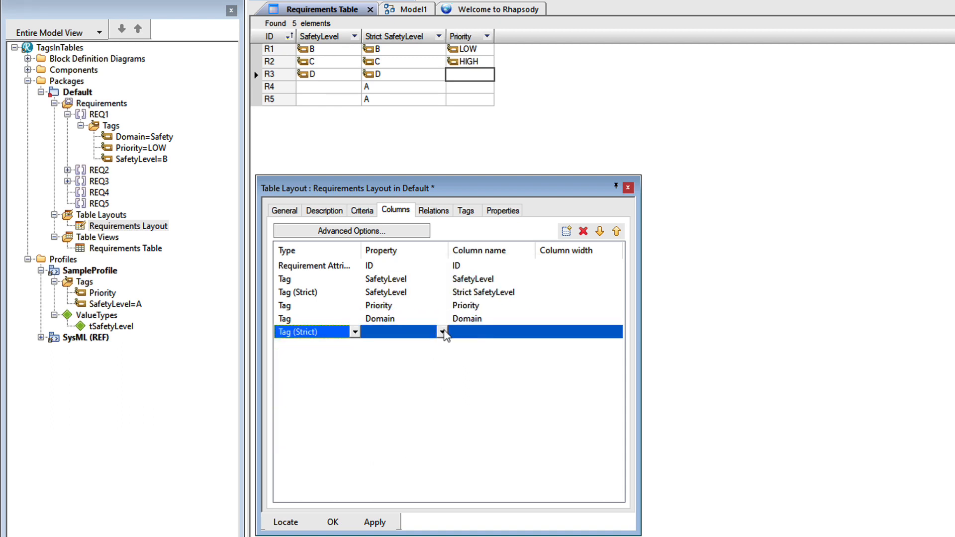
click(442, 332)
click(407, 347)
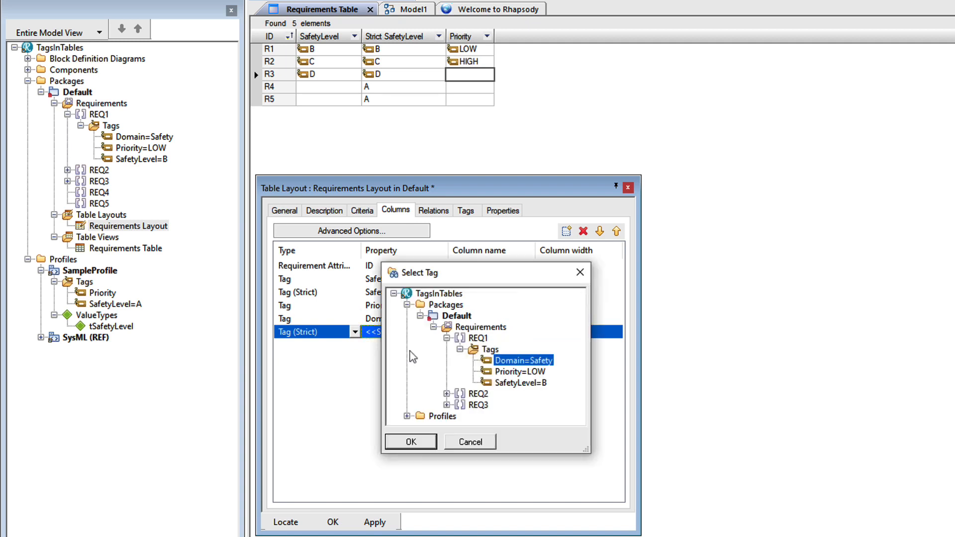
click(411, 442)
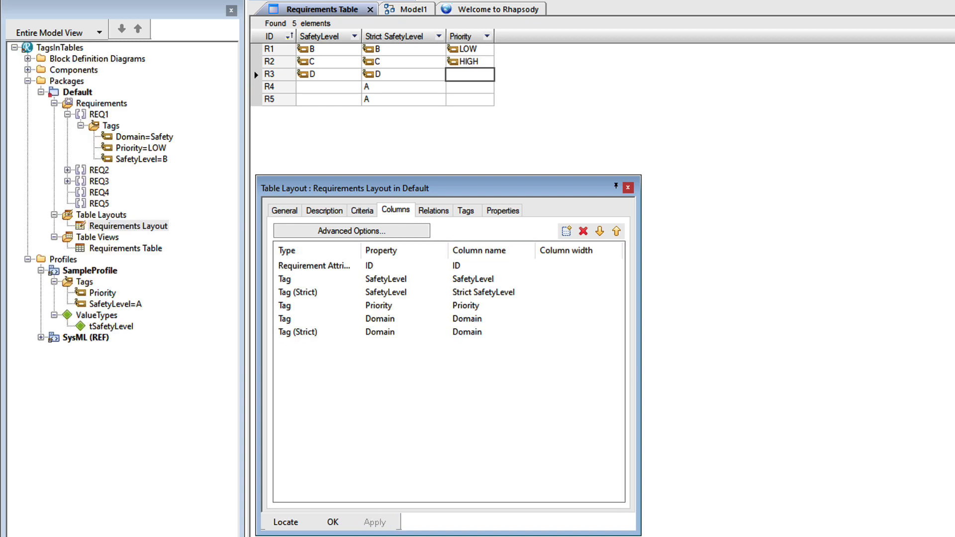
key(F5)
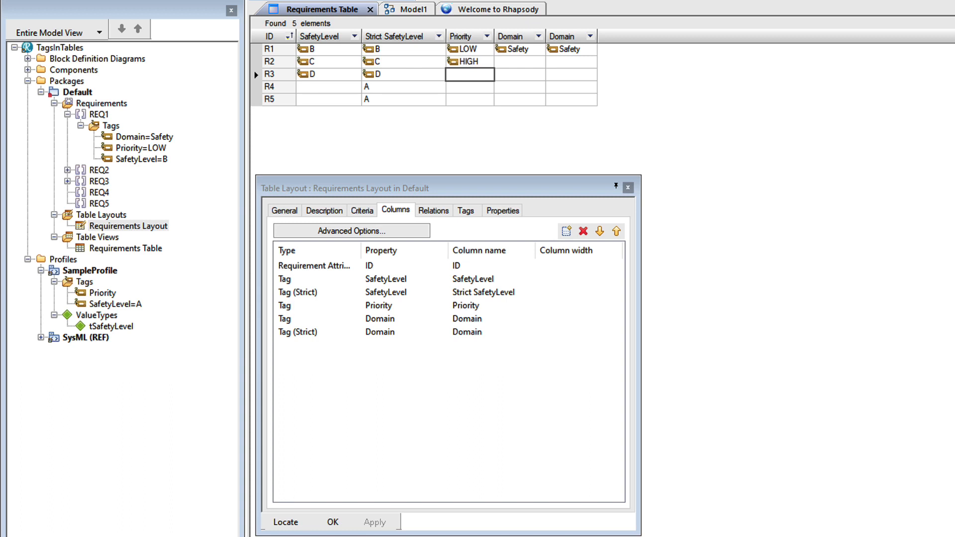
Set R2's Domain to fgdfg in the non-strict Domain column and select R3's cell in the strict Domain column.
click(524, 61)
click(536, 64)
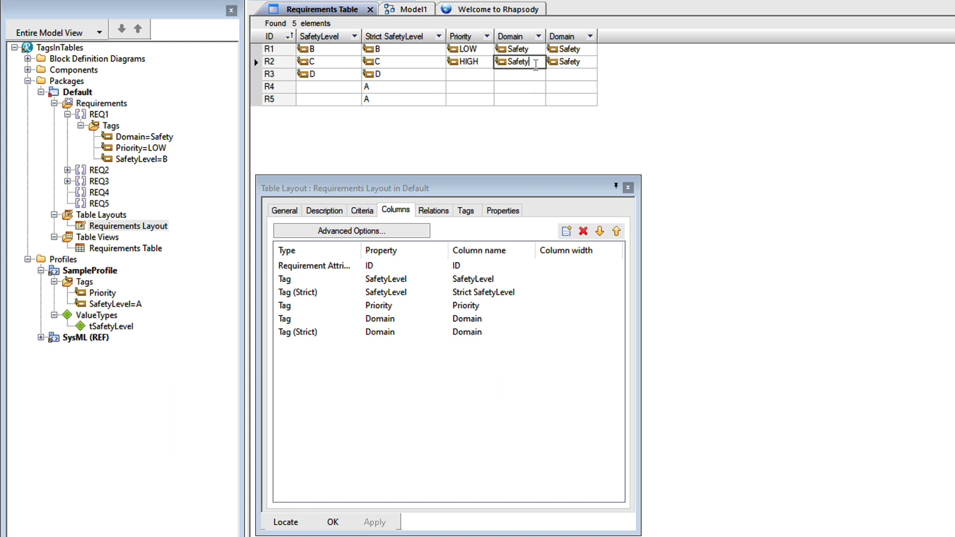
double_click(539, 64)
text(fgdfg)
click(506, 116)
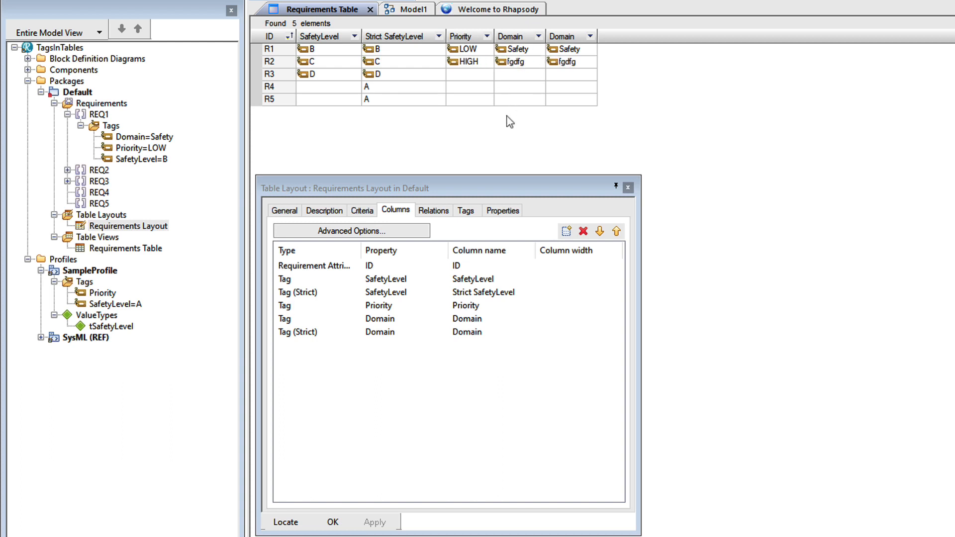
click(579, 77)
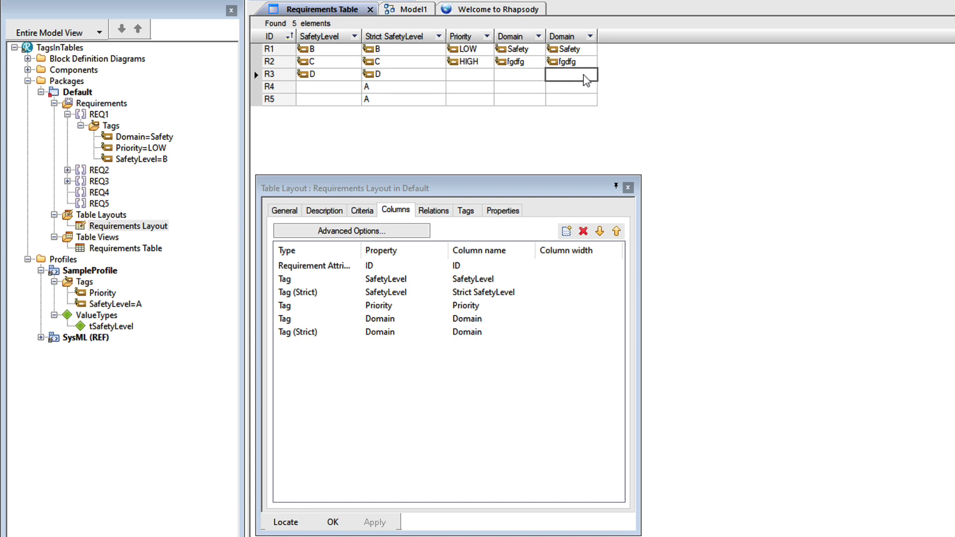